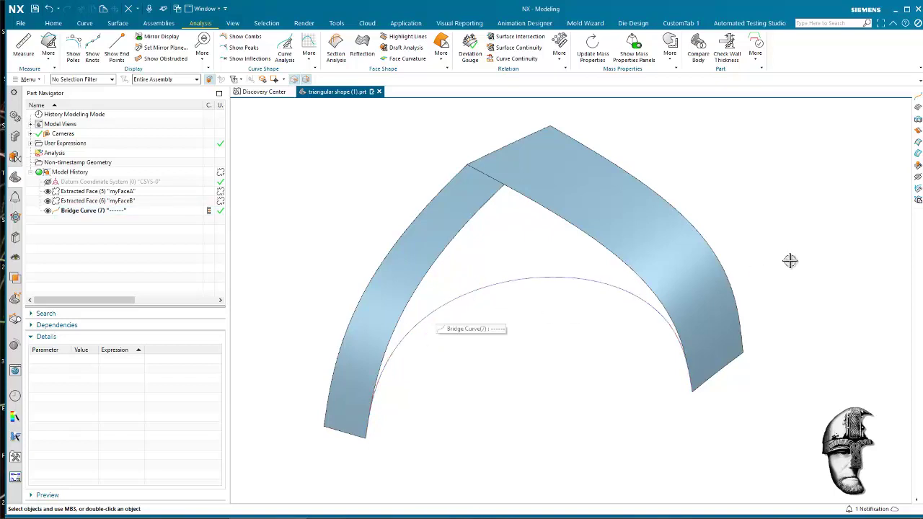
{"action": "double_click", "coordinate": [85, 210]}
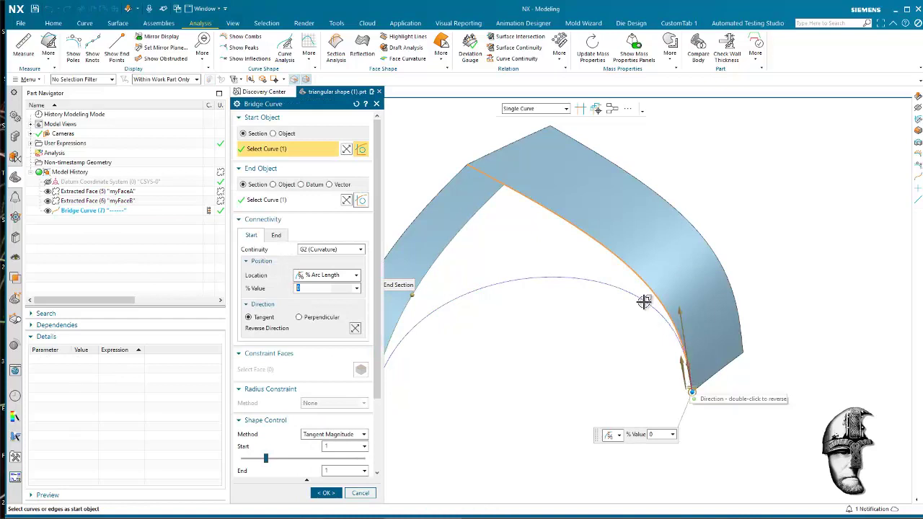
{"action": "middle_click_drag", "start_coordinate": [888, 365], "coordinate": [858, 366]}
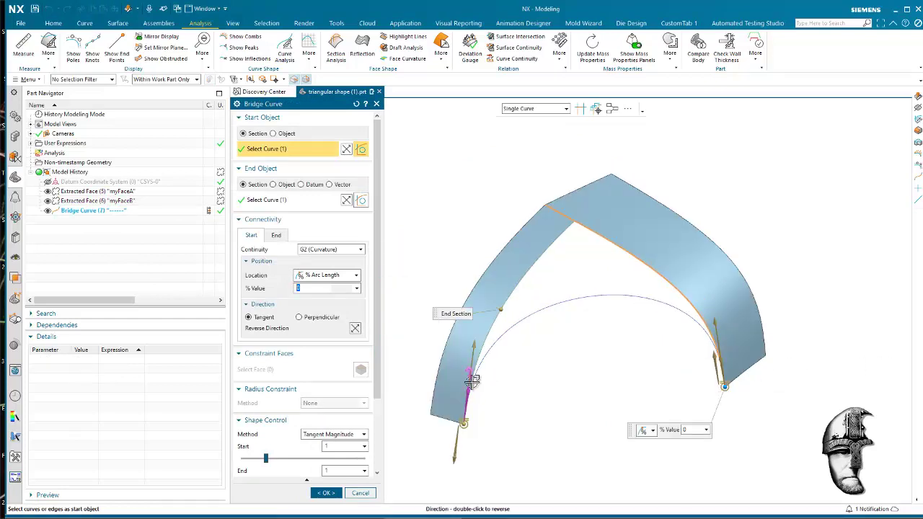
{"action": "left_click", "coordinate": [360, 493]}
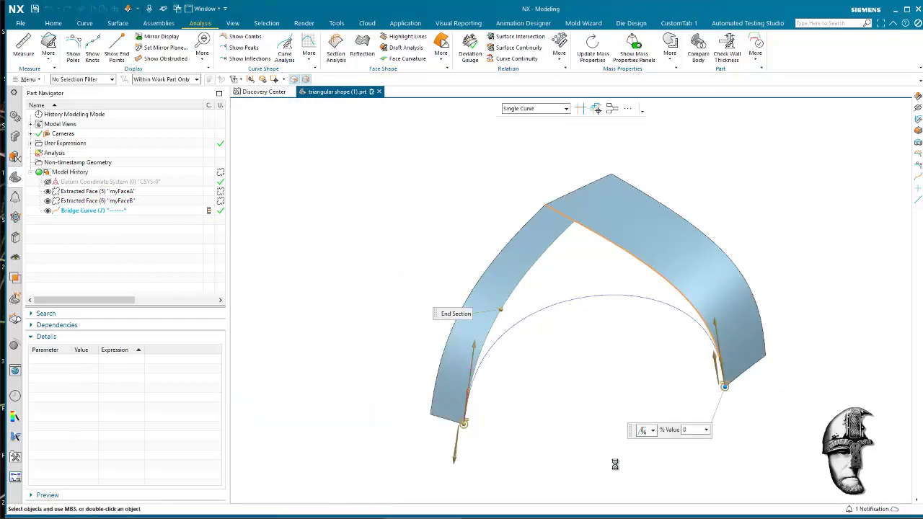
{"action": "scroll", "coordinate": [762, 401], "scroll_direction": "up", "scroll_amount": 2}
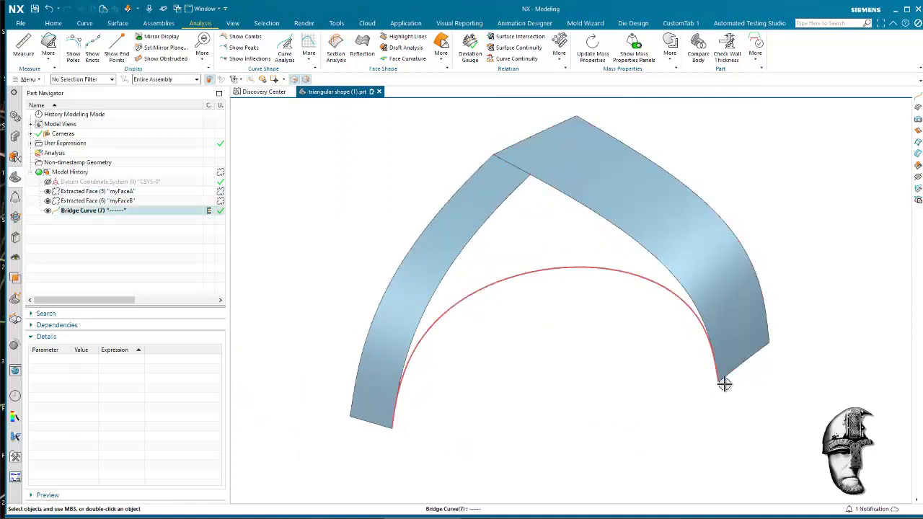
{"action": "scroll", "coordinate": [723, 381], "scroll_direction": "up", "scroll_amount": 5}
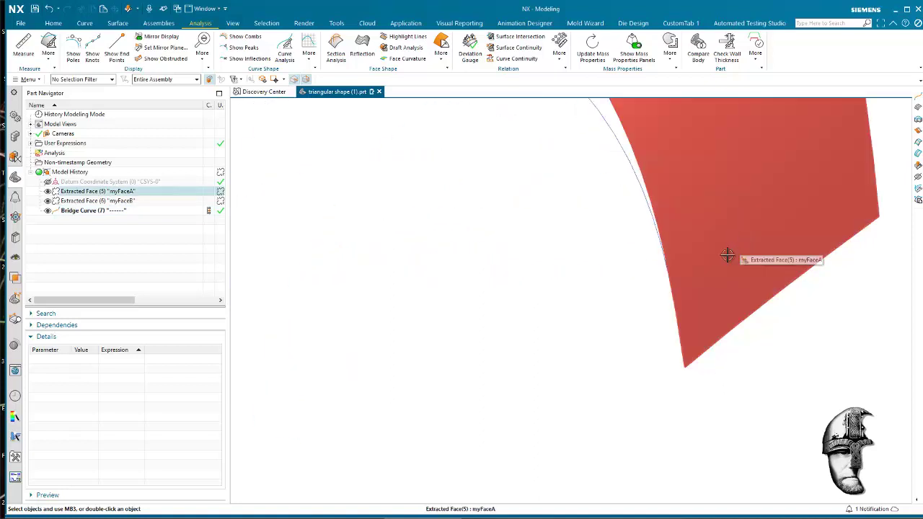
{"action": "scroll", "coordinate": [680, 361], "scroll_direction": "down", "scroll_amount": 5}
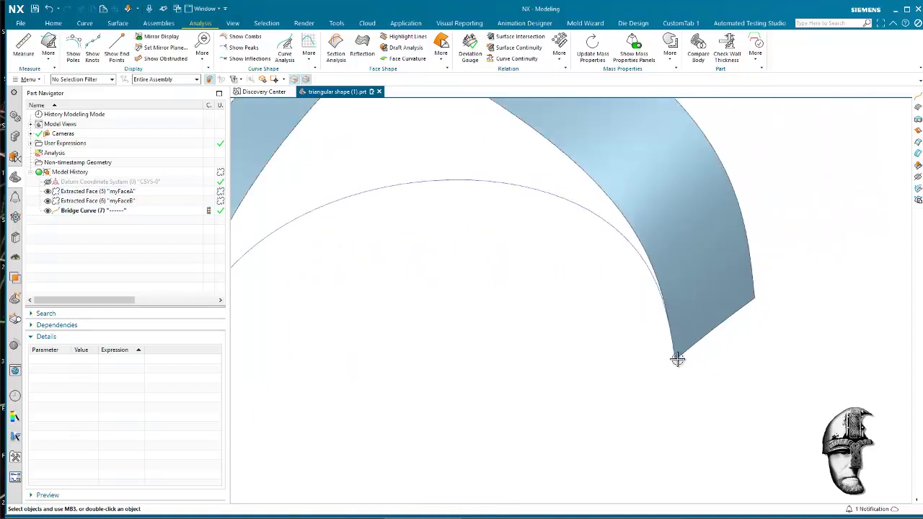
{"action": "scroll", "coordinate": [727, 377], "scroll_direction": "down", "scroll_amount": 1}
{"action": "scroll", "coordinate": [680, 344], "scroll_direction": "up", "scroll_amount": 1}
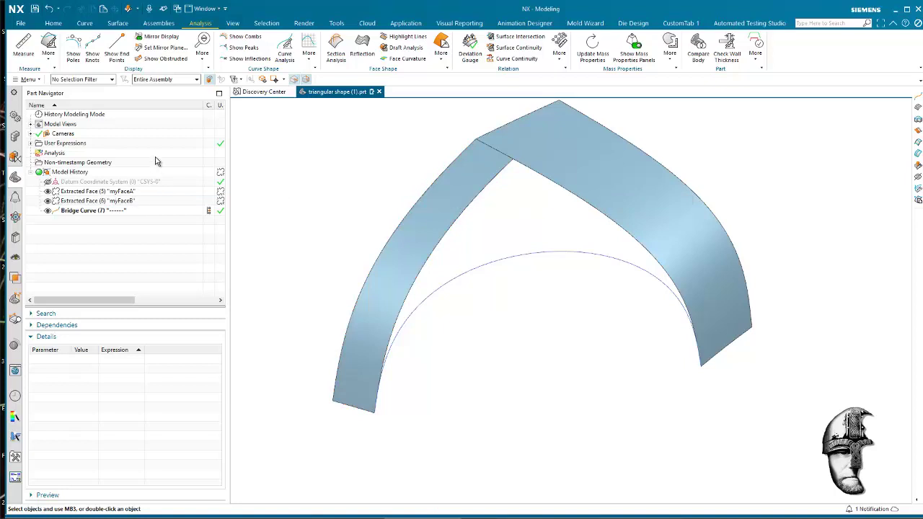
Step: Fill the corner with a studio surface between both inner strip edges, ending G2 (Curvature)
{"action": "left_click", "coordinate": [118, 23]}
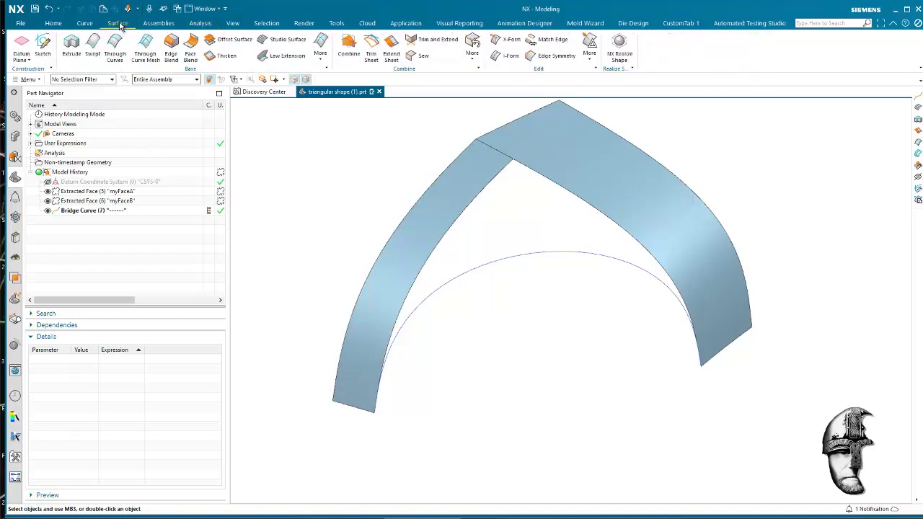
{"action": "left_click", "coordinate": [282, 41]}
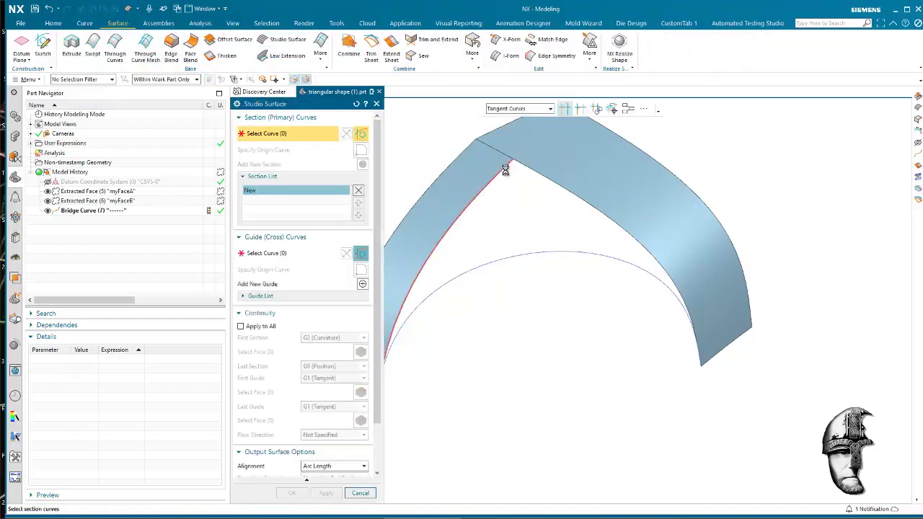
{"action": "left_click", "coordinate": [505, 169]}
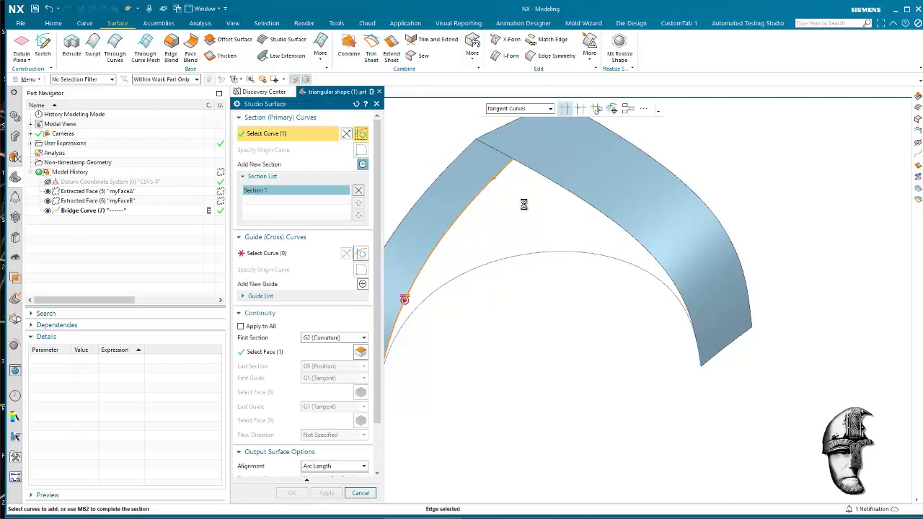
{"action": "left_click", "coordinate": [509, 209]}
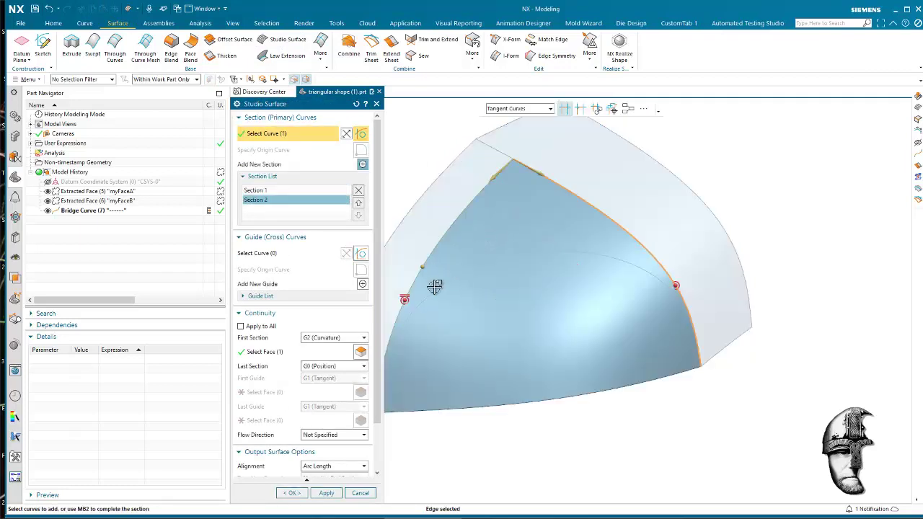
{"action": "left_click", "coordinate": [318, 368]}
{"action": "left_click", "coordinate": [325, 390]}
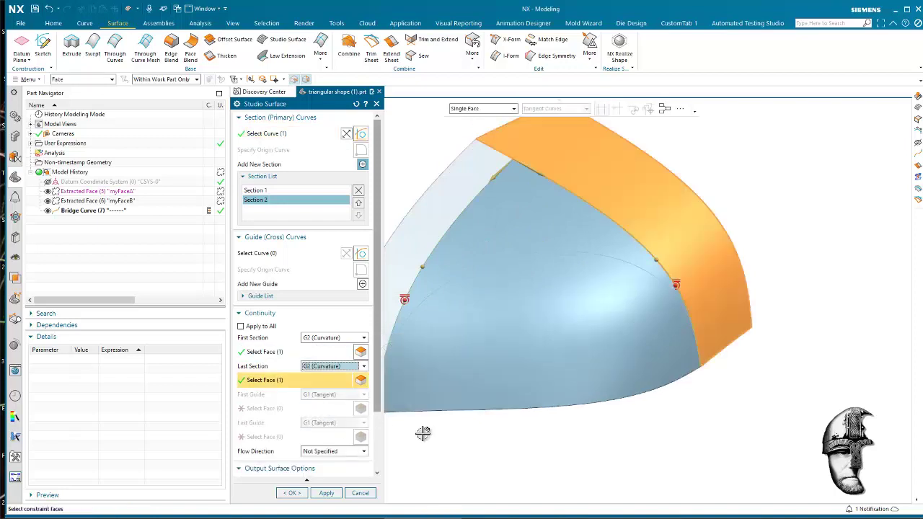
{"action": "left_click", "coordinate": [292, 493]}
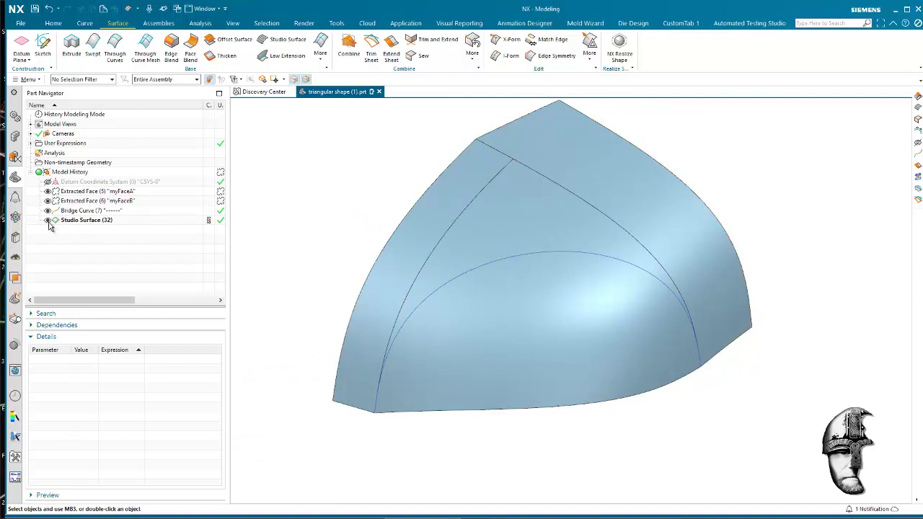
Step: Hide the studio surface and bridge the two inner strip edges, start point at 60 mm
{"action": "left_click", "coordinate": [49, 222]}
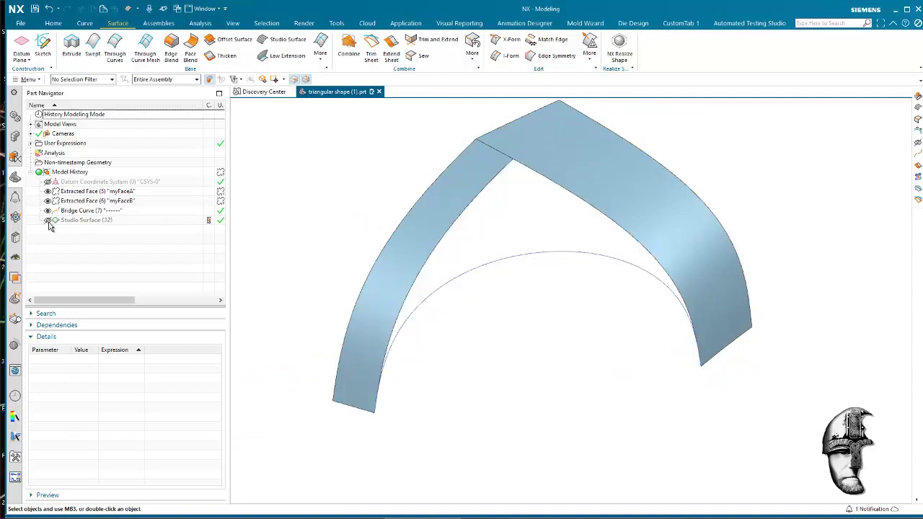
{"action": "left_click", "coordinate": [85, 23]}
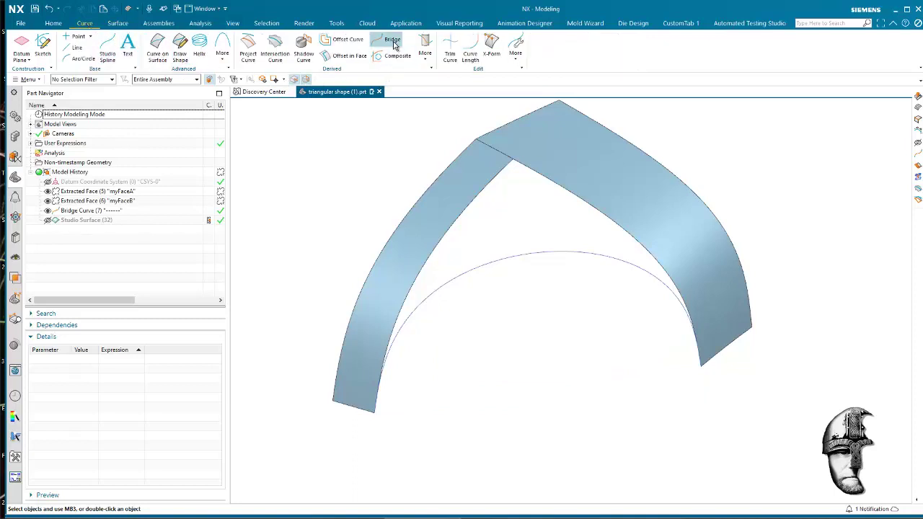
{"action": "left_click", "coordinate": [382, 40]}
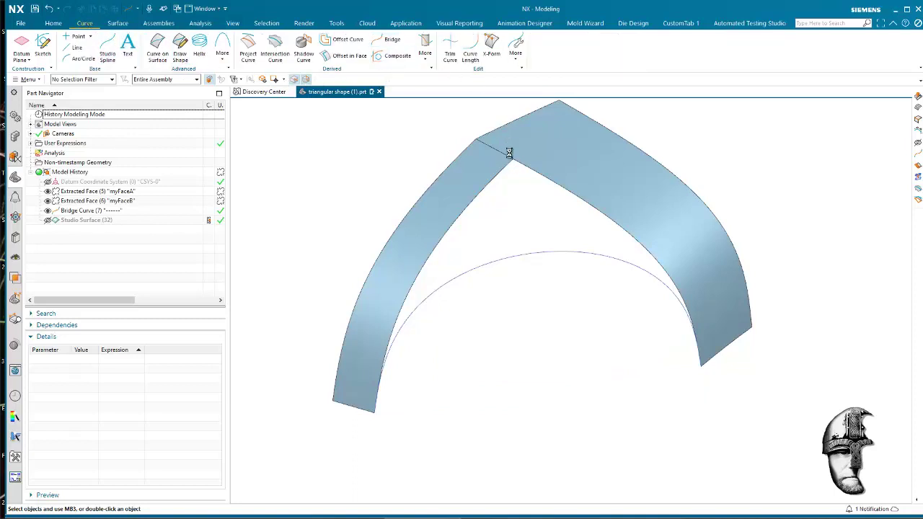
{"action": "left_click", "coordinate": [548, 178]}
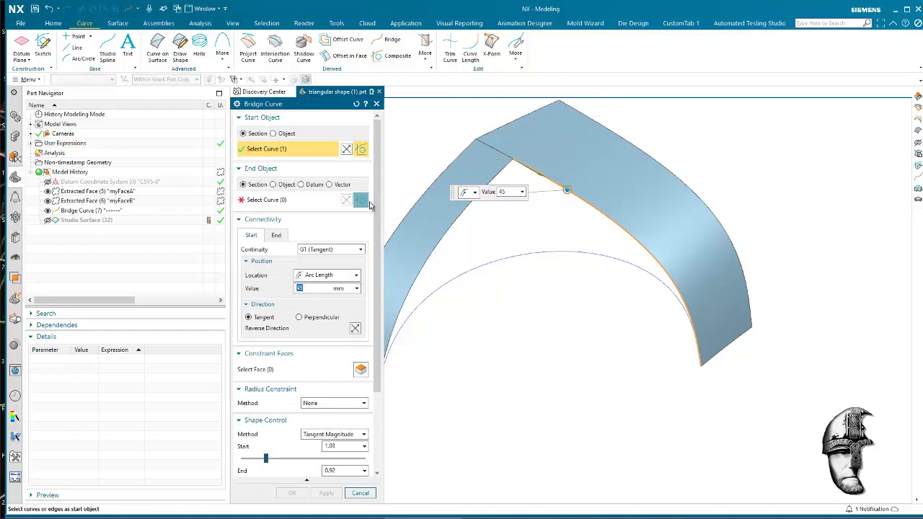
{"action": "left_click", "coordinate": [504, 173]}
{"action": "left_click_drag", "start_coordinate": [509, 175], "coordinate": [442, 208]}
{"action": "left_click", "coordinate": [431, 208]}
{"action": "type", "text": "6"}
{"action": "key", "text": "Return"}
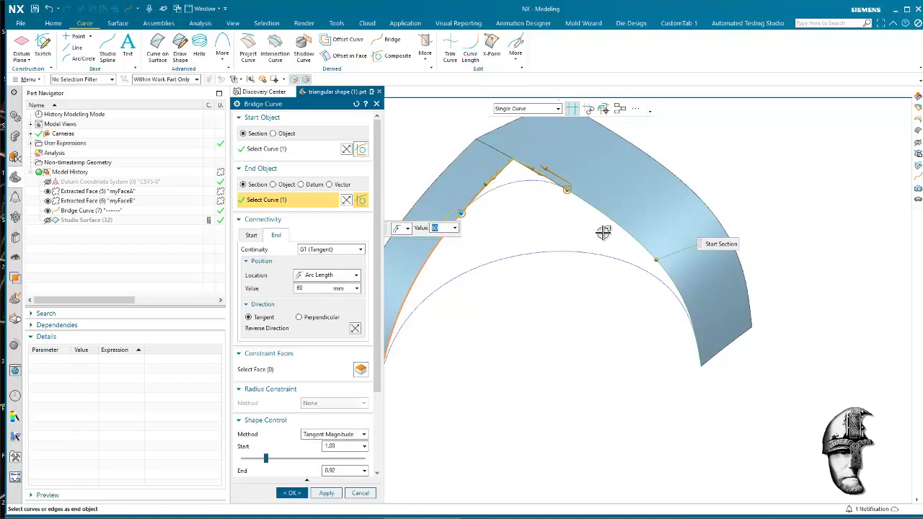
{"action": "left_click", "coordinate": [567, 188]}
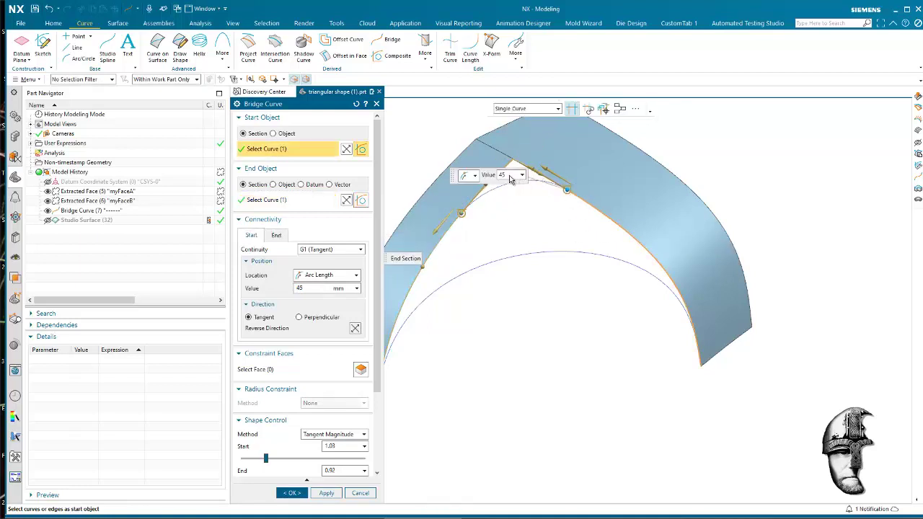
{"action": "type", "text": "60"}
{"action": "key", "text": "Return"}
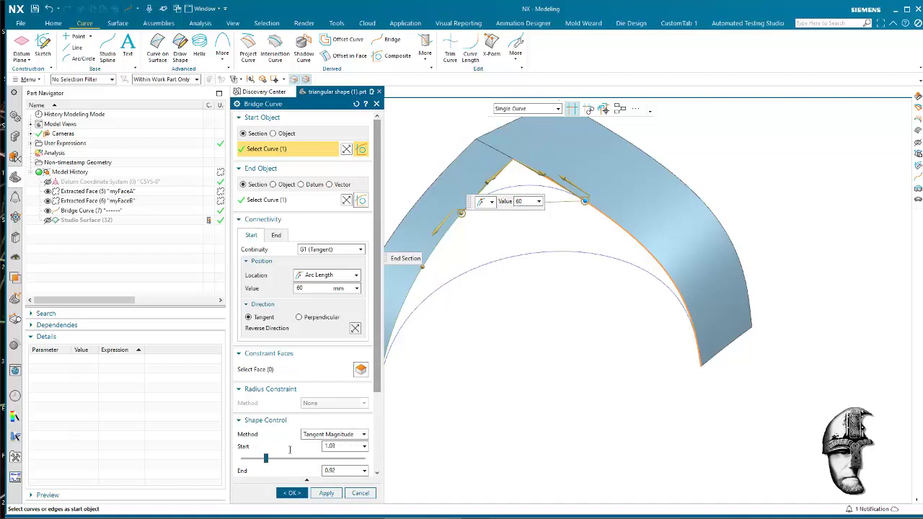
Step: Set bridge tangent magnitudes to 1, constrain the curve to the studio surface, and create it
{"action": "left_click", "coordinate": [329, 446]}
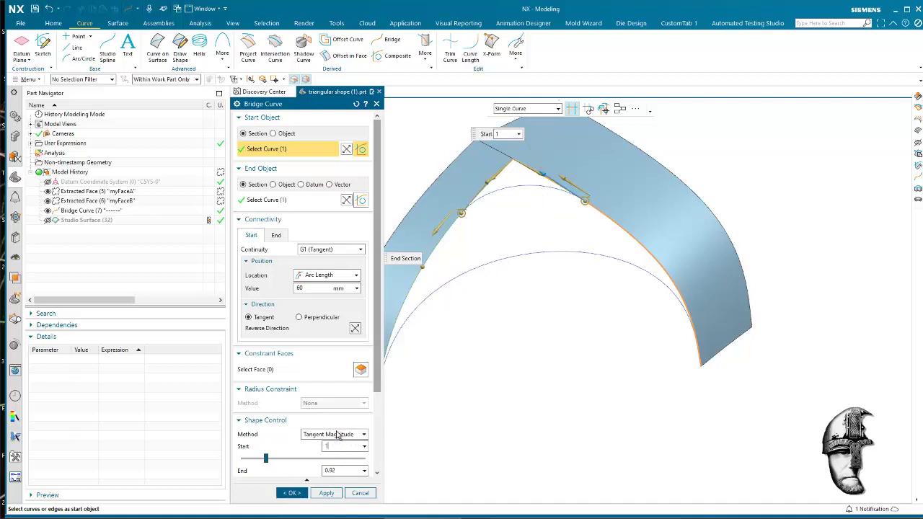
{"action": "left_click", "coordinate": [349, 470]}
{"action": "type", "text": "1"}
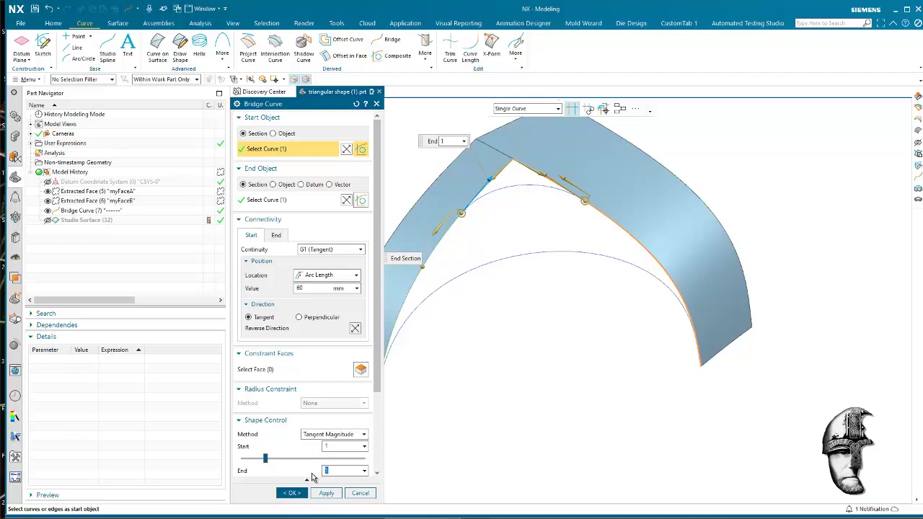
{"action": "left_click", "coordinate": [303, 370]}
{"action": "left_click", "coordinate": [48, 220]}
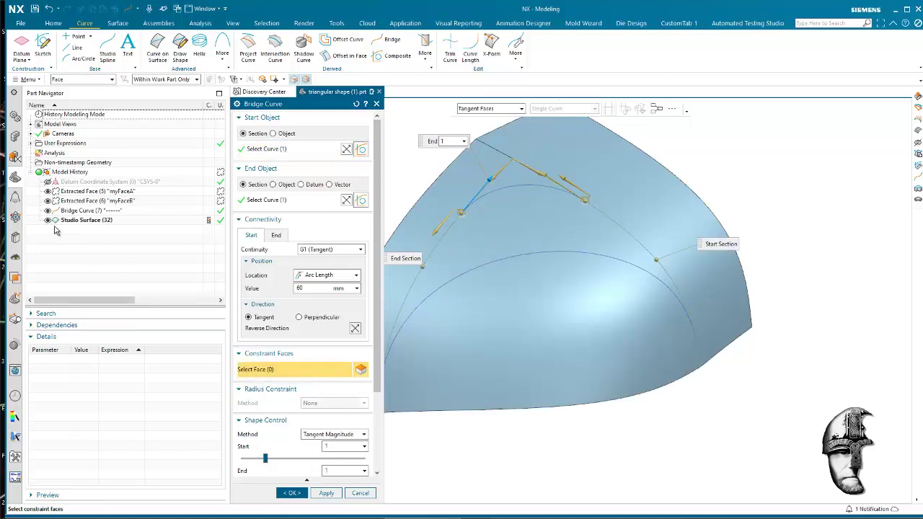
{"action": "left_click", "coordinate": [470, 375]}
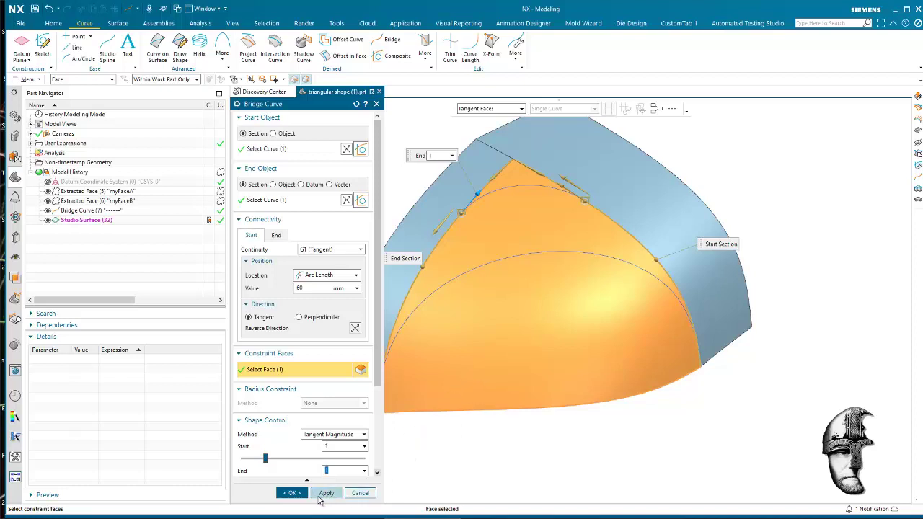
{"action": "left_click", "coordinate": [293, 493]}
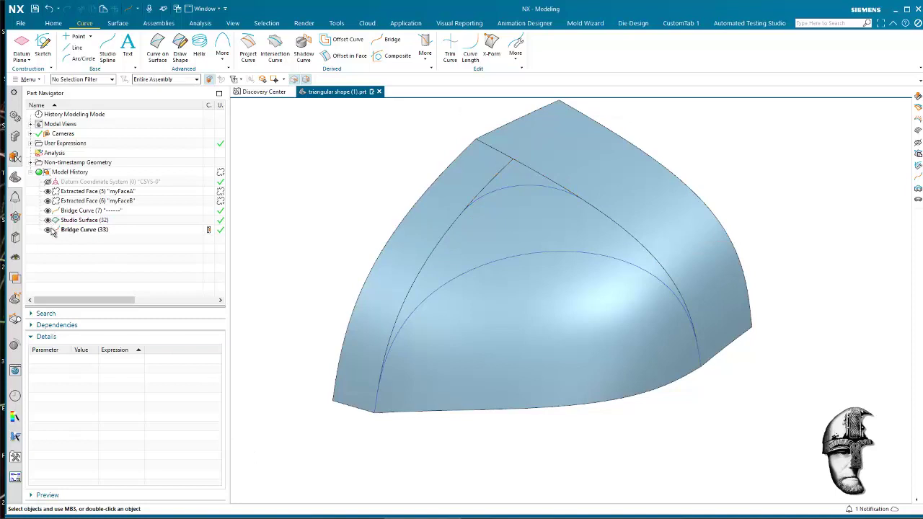
Step: Start a Trim Sheet with the studio surface as the target sheet
{"action": "left_click", "coordinate": [118, 23]}
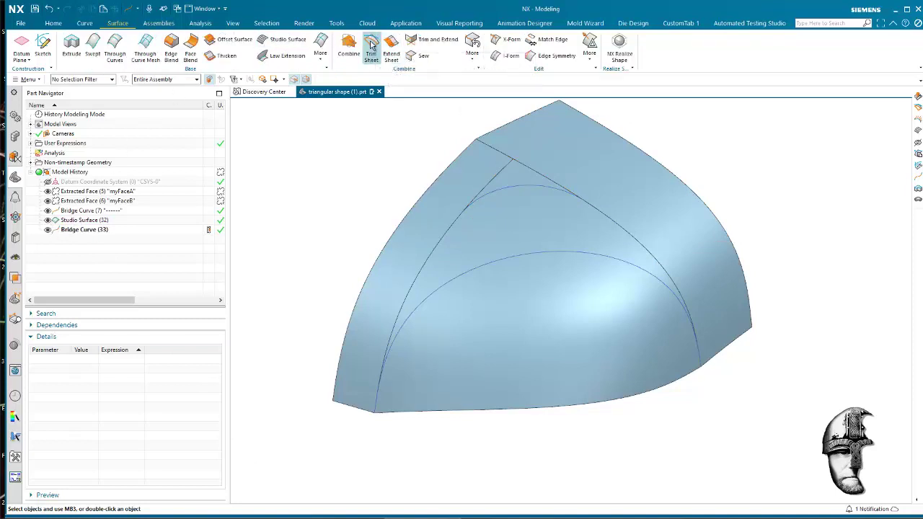
{"action": "left_click", "coordinate": [370, 51]}
{"action": "left_click", "coordinate": [512, 180]}
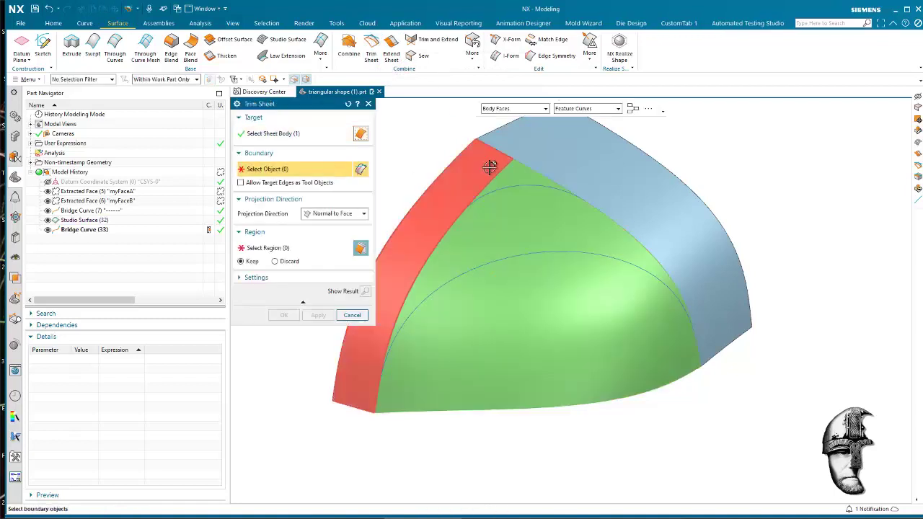
Step: Trim the studio surface along Bridge Curve (33), then hide the curve
{"action": "left_click", "coordinate": [519, 187]}
{"action": "middle_click", "coordinate": [758, 242]}
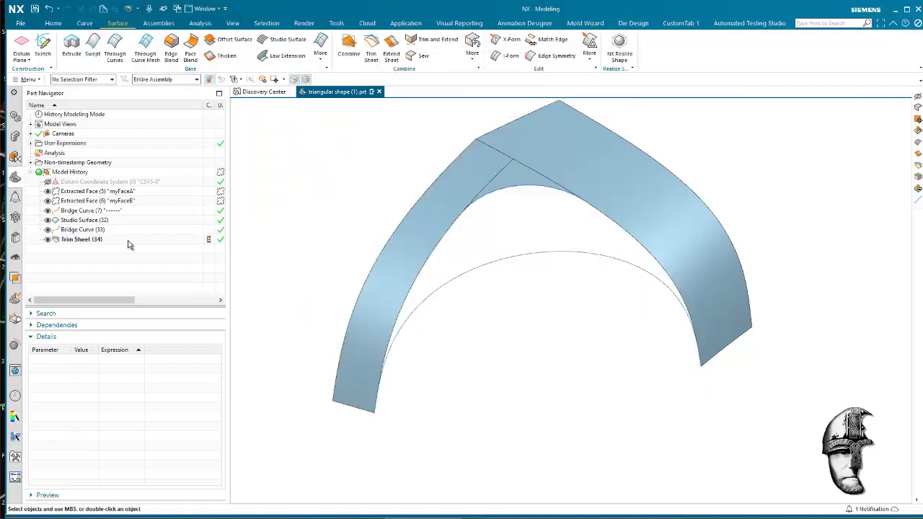
{"action": "left_click", "coordinate": [48, 229]}
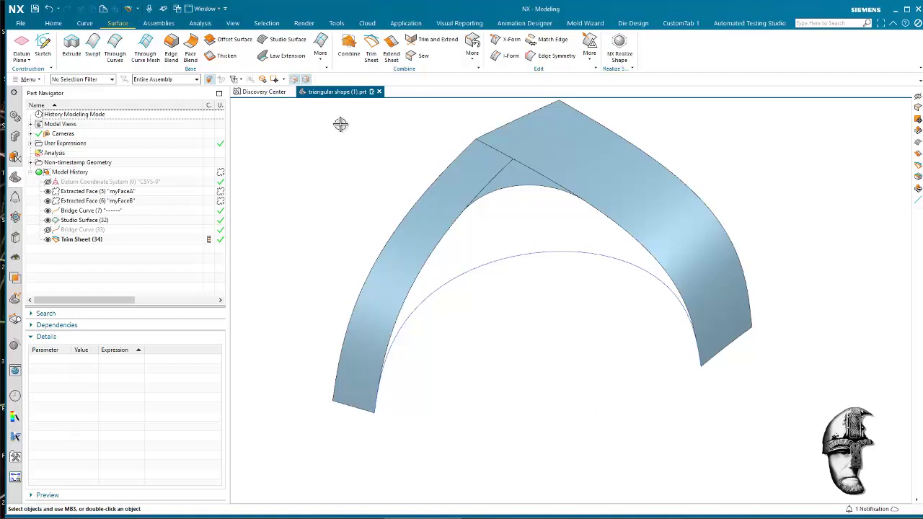
Step: Sew Extracted Face (5) together with the two other sheets into one body
{"action": "left_click", "coordinate": [423, 55]}
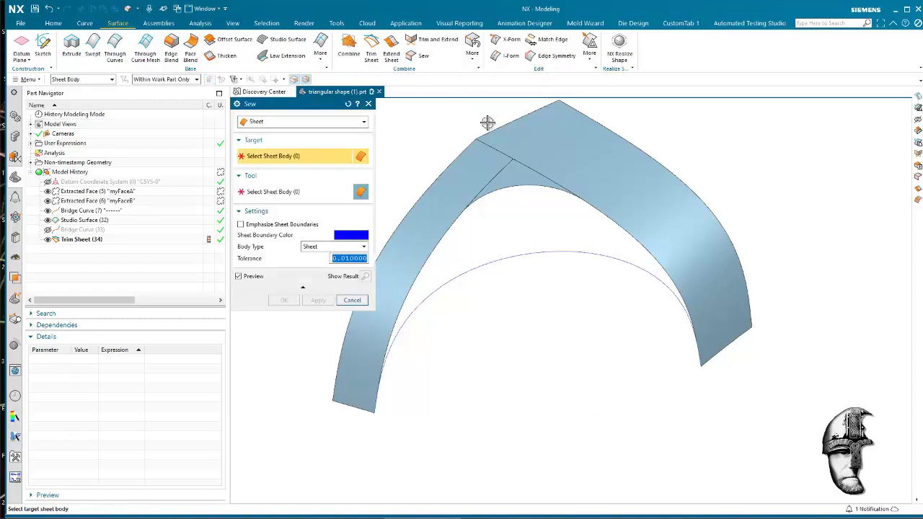
{"action": "left_click", "coordinate": [84, 191]}
{"action": "left_click", "coordinate": [86, 201]}
{"action": "left_click", "coordinate": [86, 220]}
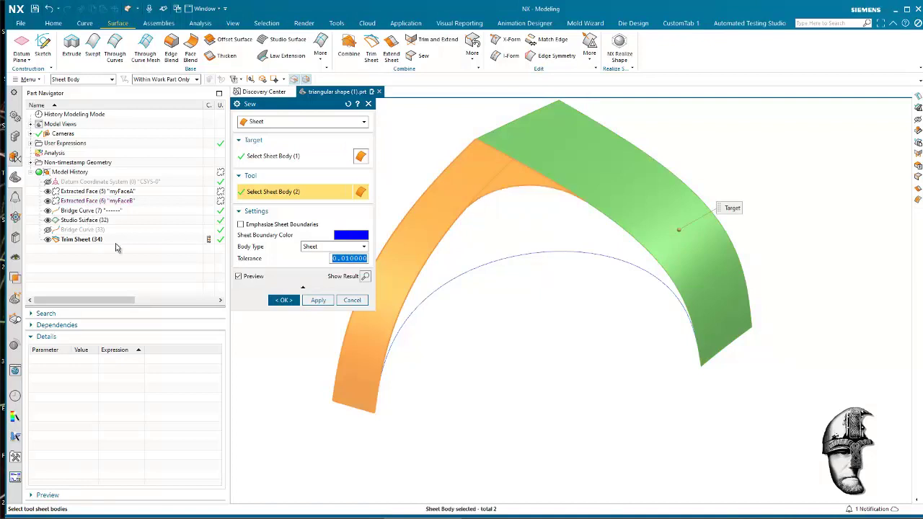
{"action": "left_click", "coordinate": [283, 300]}
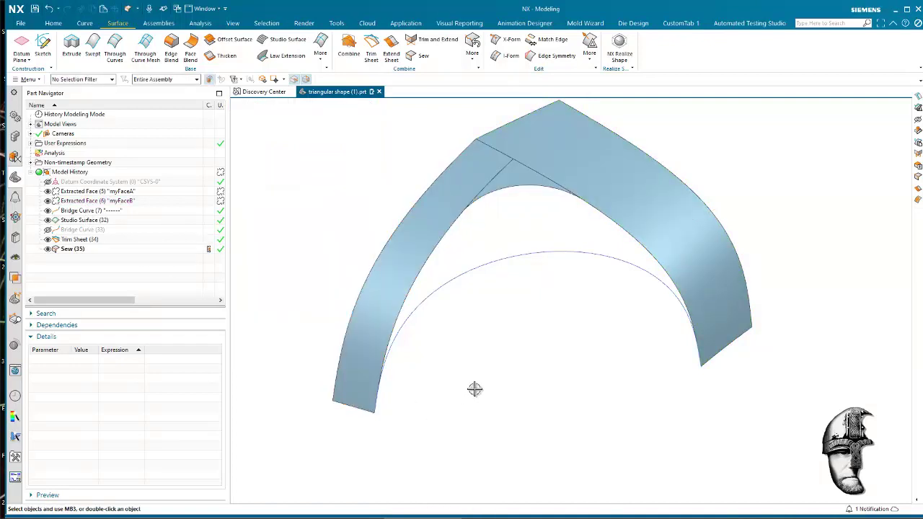
Step: Offset the inner arch edge chain 2 mm into the sewn body's faces
{"action": "left_click", "coordinate": [88, 26]}
{"action": "left_click", "coordinate": [349, 56]}
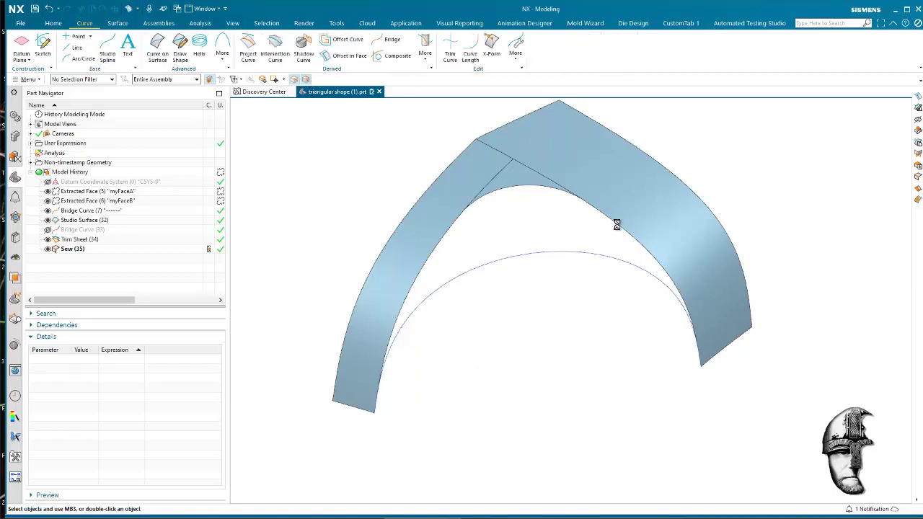
{"action": "left_click", "coordinate": [558, 192]}
{"action": "middle_click", "coordinate": [495, 295]}
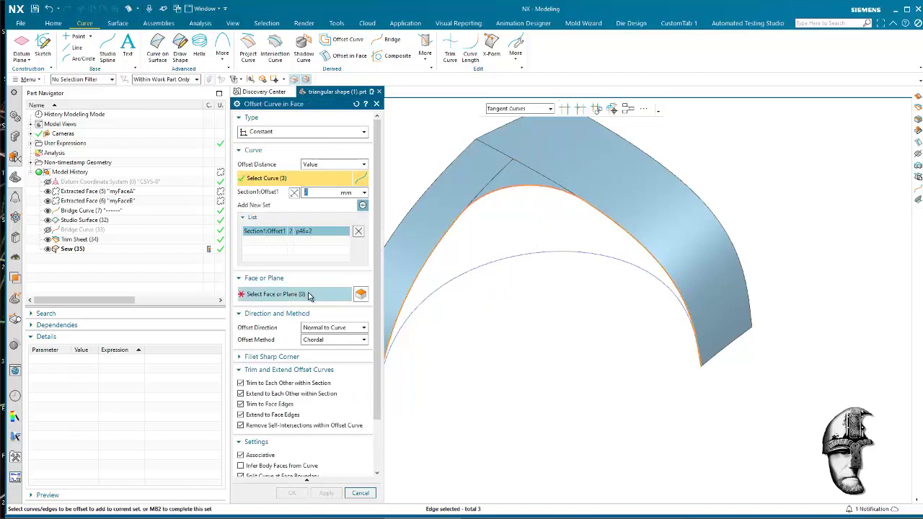
{"action": "left_click", "coordinate": [598, 181]}
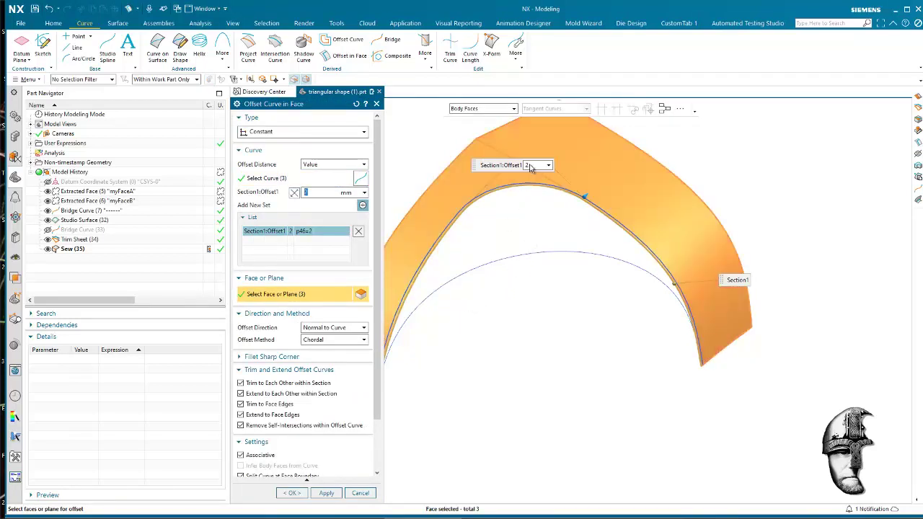
{"action": "left_click", "coordinate": [292, 493]}
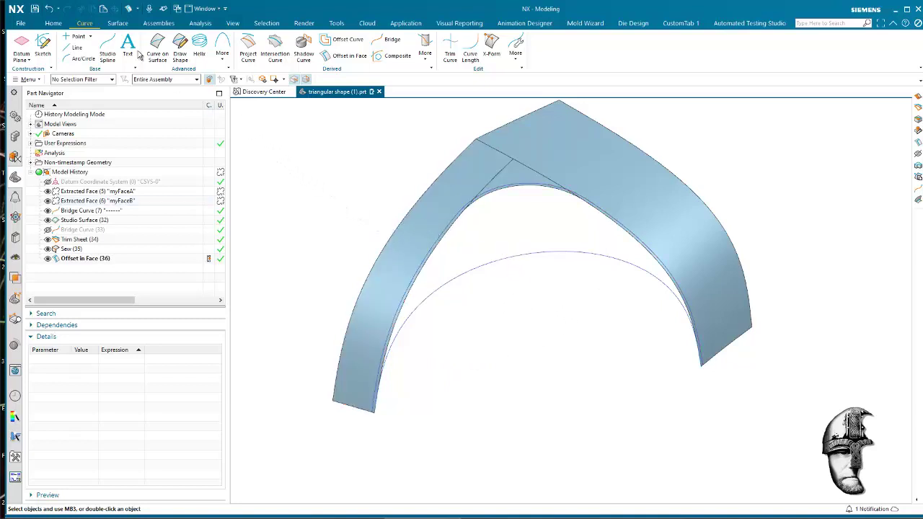
Step: Trim the sewn sheet along the offset curve and hide Offset in Face (36)
{"action": "left_click", "coordinate": [118, 24]}
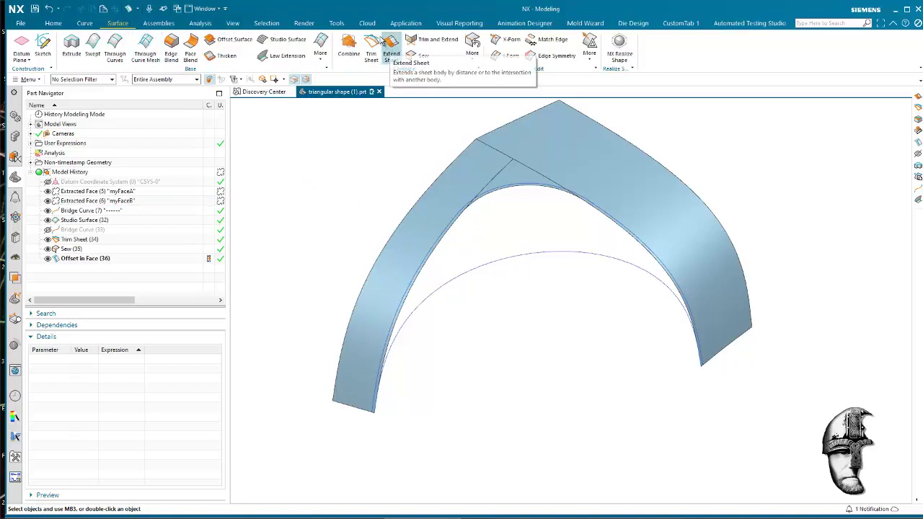
{"action": "left_click", "coordinate": [586, 170]}
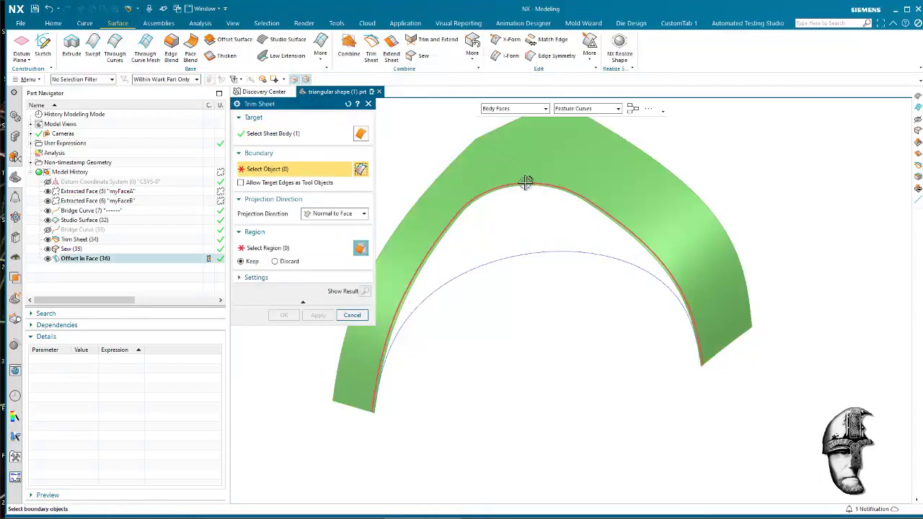
{"action": "left_click", "coordinate": [527, 181]}
{"action": "left_click", "coordinate": [283, 315]}
{"action": "left_click", "coordinate": [47, 258]}
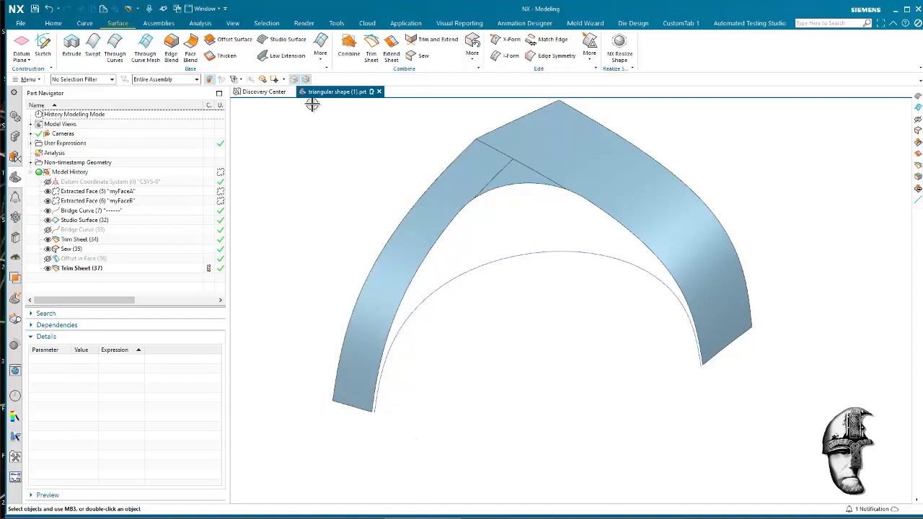
Step: Define a studio surface from the trimmed arch edge to the lower curve, last section G0 (Position)
{"action": "left_click", "coordinate": [347, 52]}
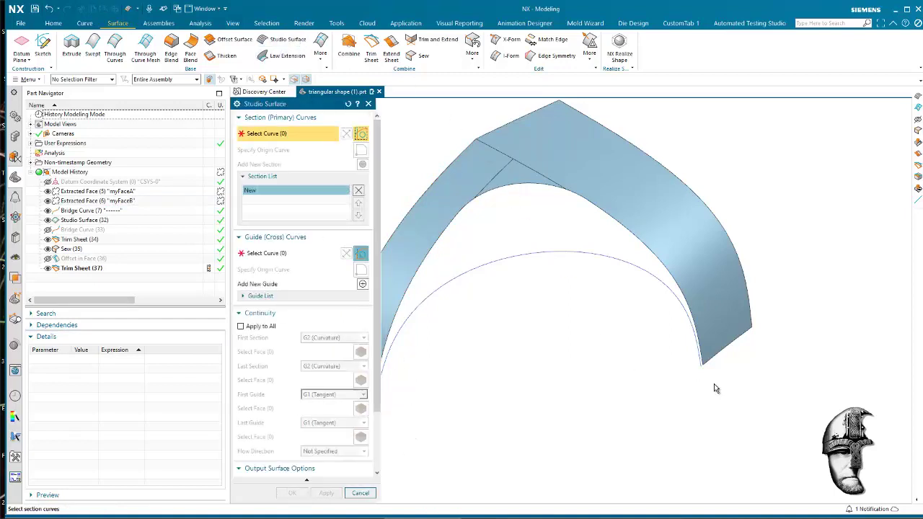
{"action": "left_click", "coordinate": [699, 328]}
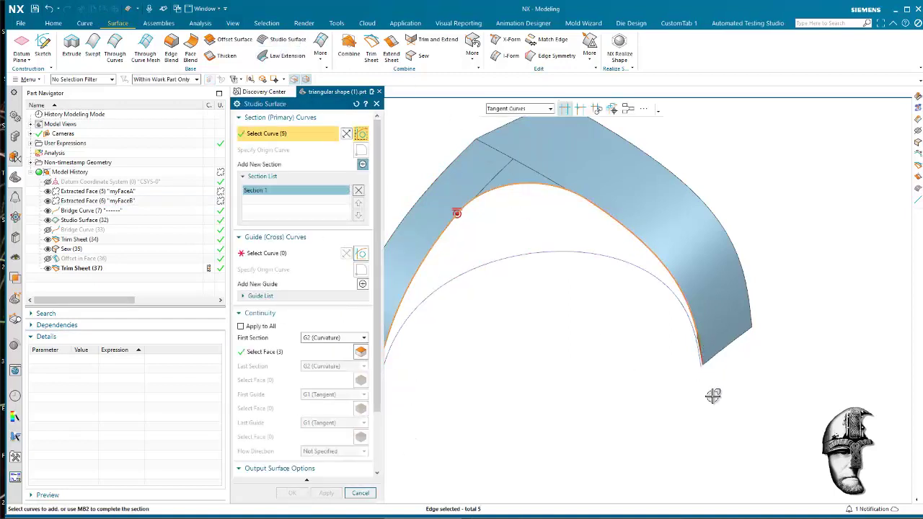
{"action": "left_click", "coordinate": [293, 258]}
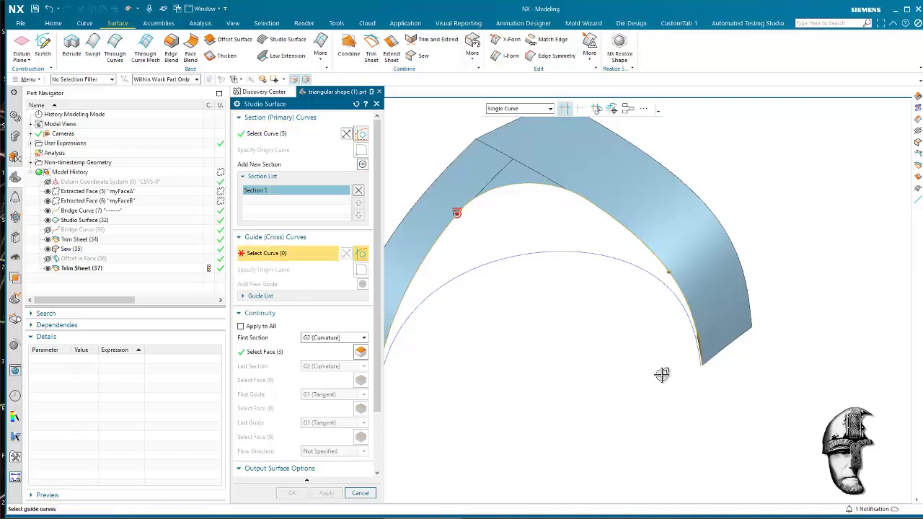
{"action": "left_click", "coordinate": [691, 322]}
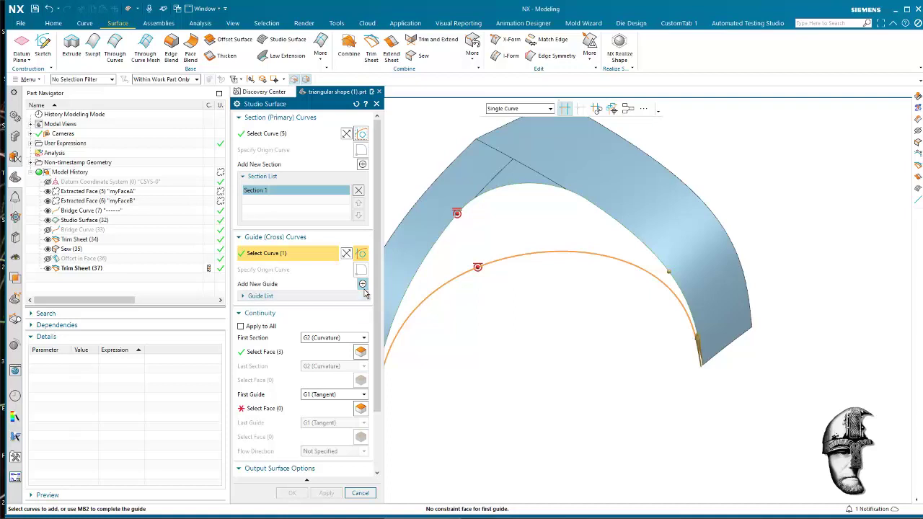
{"action": "left_click", "coordinate": [329, 295]}
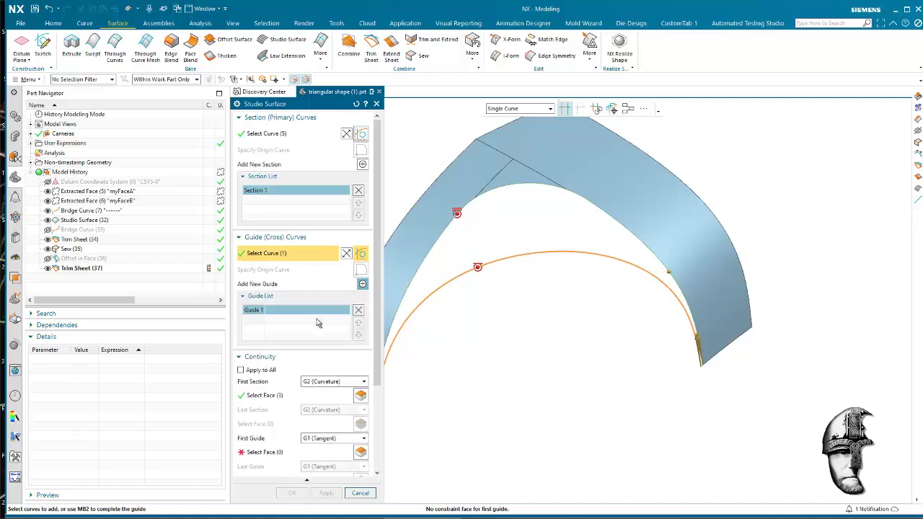
{"action": "left_click", "coordinate": [358, 310]}
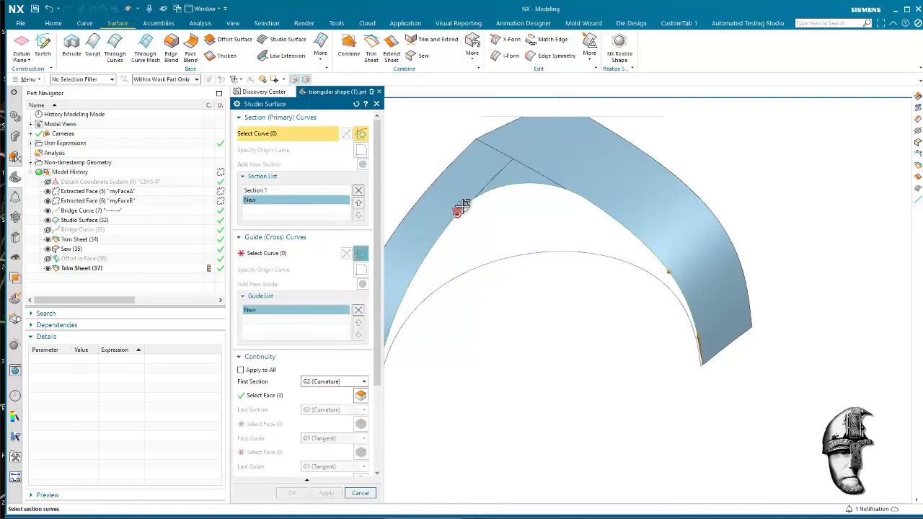
{"action": "left_click", "coordinate": [688, 321]}
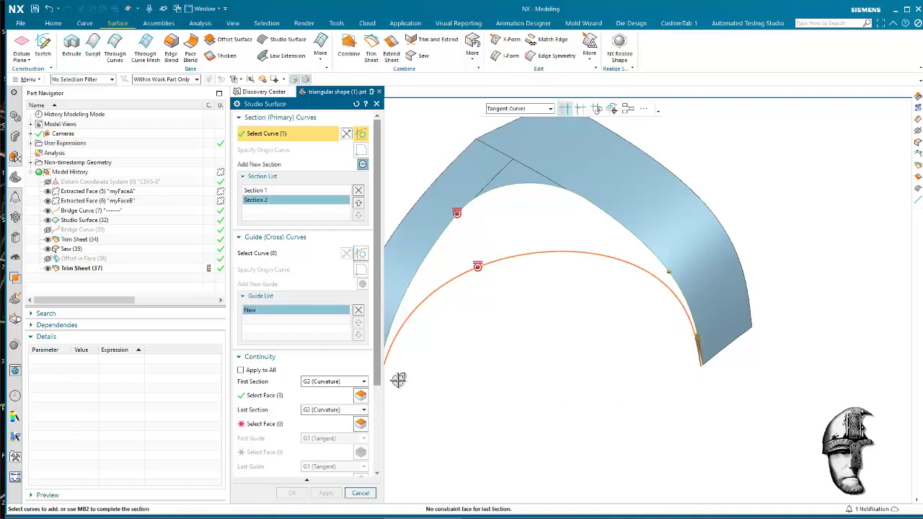
{"action": "left_click", "coordinate": [336, 410]}
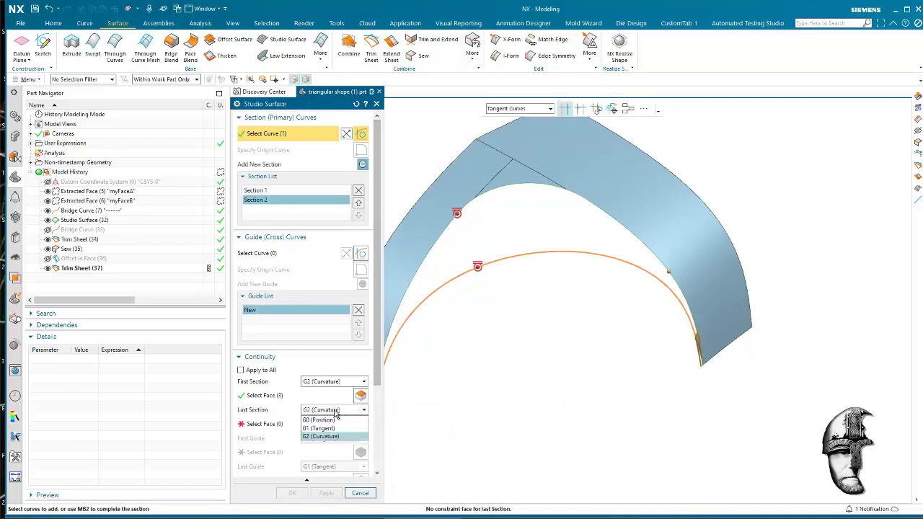
{"action": "left_click", "coordinate": [321, 420]}
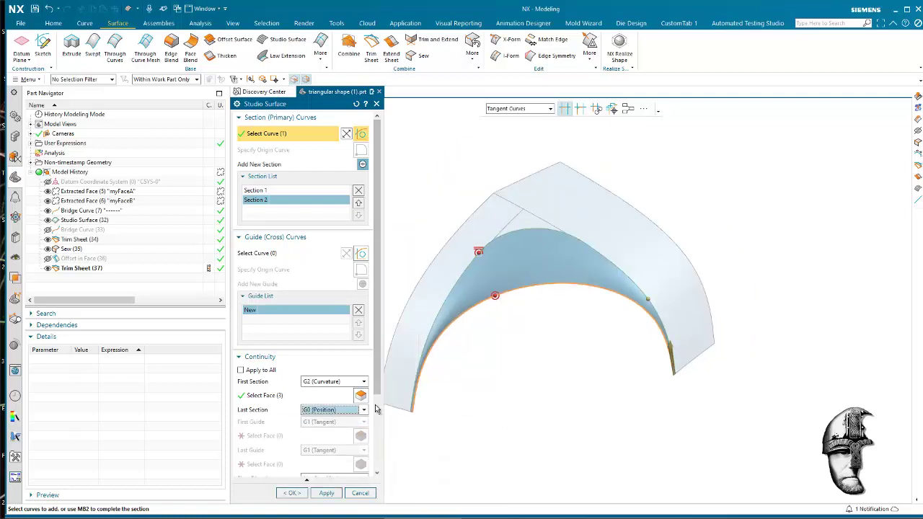
{"action": "scroll", "coordinate": [378, 451], "scroll_direction": "down", "scroll_amount": 2}
{"action": "scroll", "coordinate": [377, 451], "scroll_direction": "down", "scroll_amount": 1}
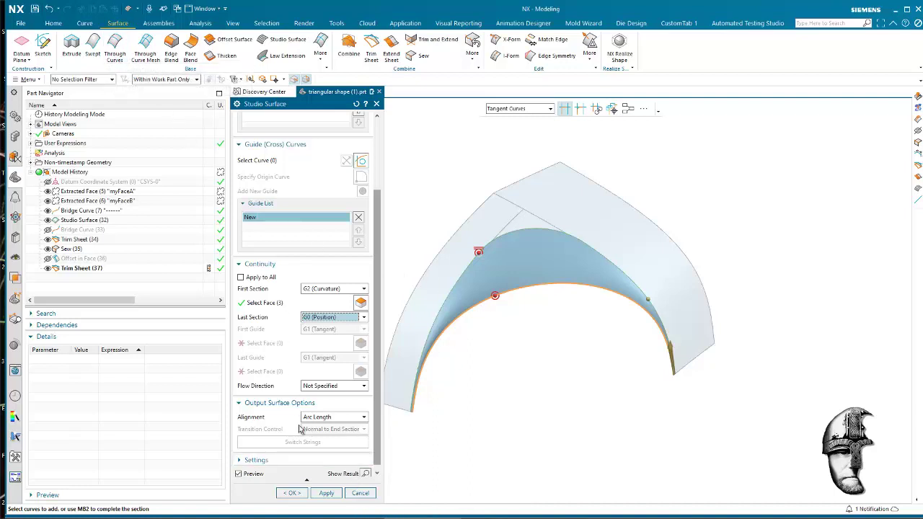
Step: Create Studio Surface (38) and sew it onto the existing body as Sew (39)
{"action": "left_click", "coordinate": [293, 493]}
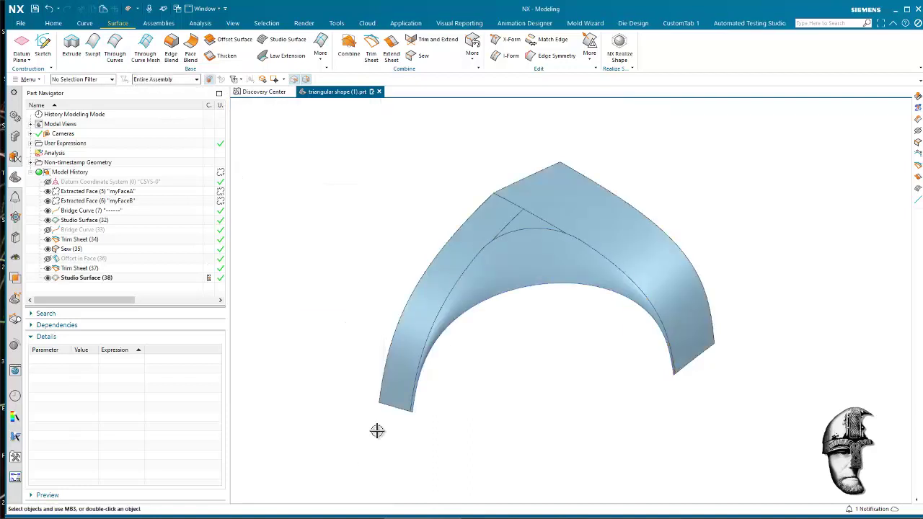
{"action": "left_click", "coordinate": [423, 55]}
{"action": "left_click", "coordinate": [635, 238]}
{"action": "left_click", "coordinate": [588, 248]}
{"action": "middle_click", "coordinate": [614, 149]}
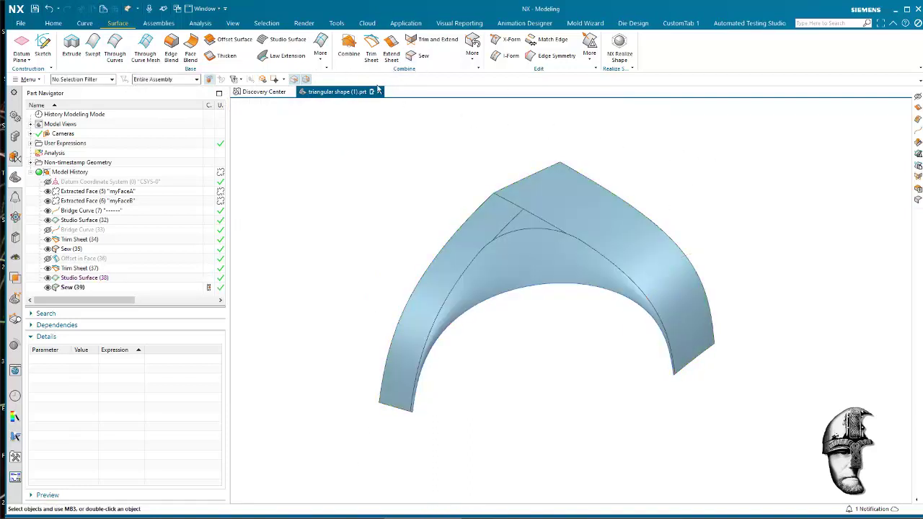
{"action": "left_click", "coordinate": [207, 23]}
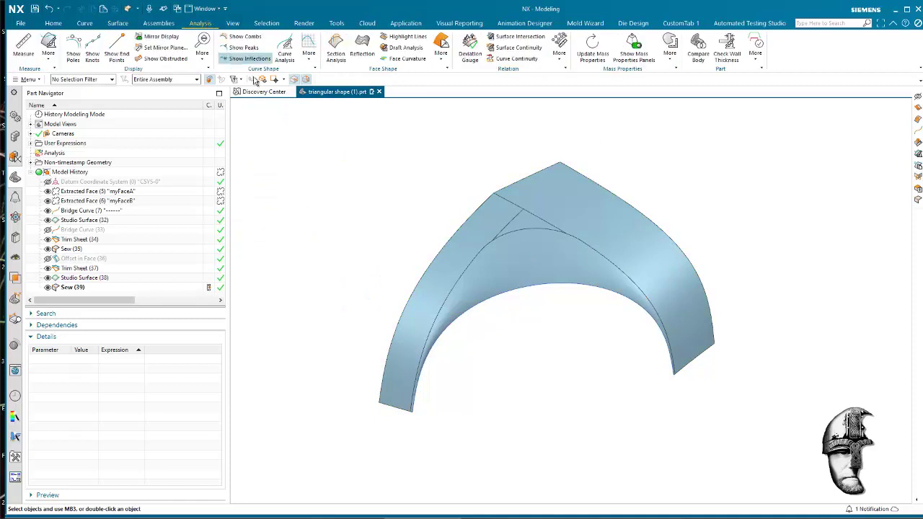
Step: Display 32 thin horizontal reflection lines on all four faces of the body
{"action": "left_click", "coordinate": [362, 50]}
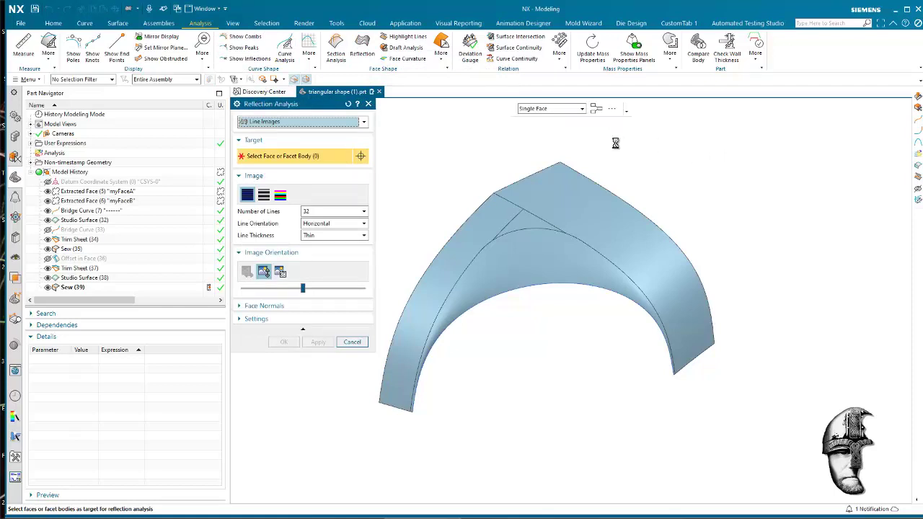
{"action": "key", "text": "ctrl+a"}
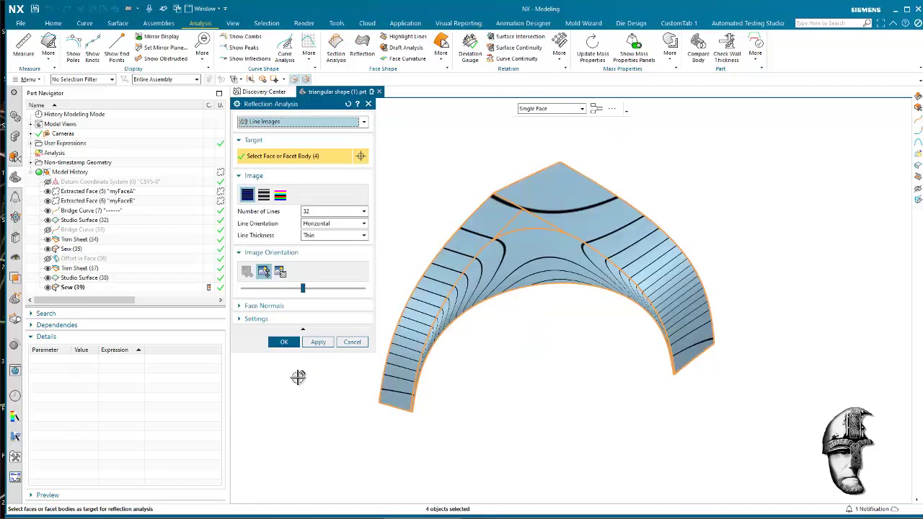